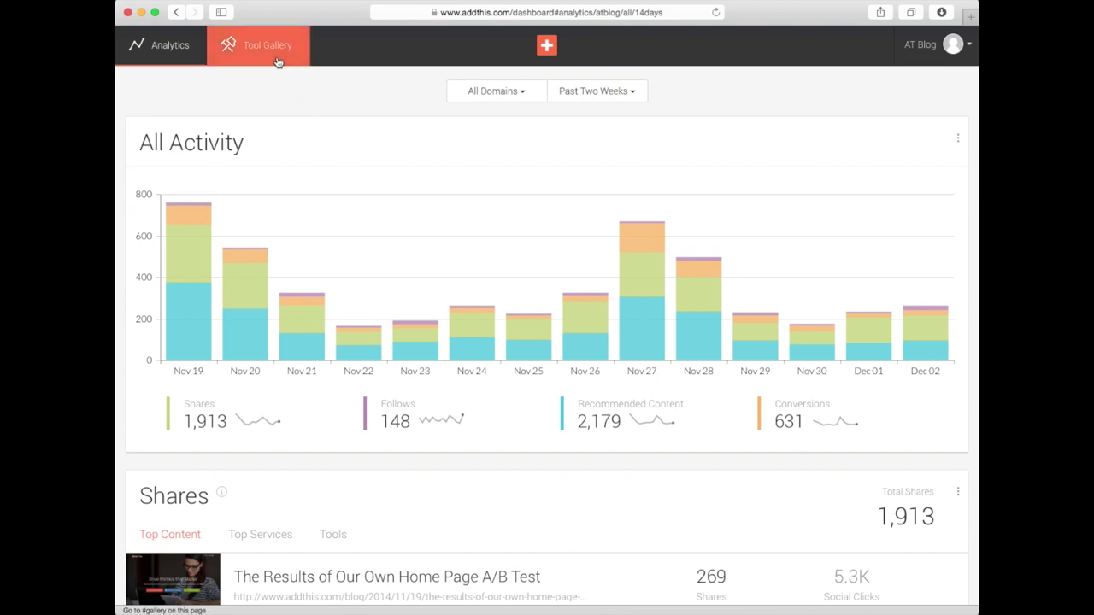
# Step: Open the Marketing Overlay settings from the Tool Gallery's Marketing Tools
pyautogui.click(278, 59)
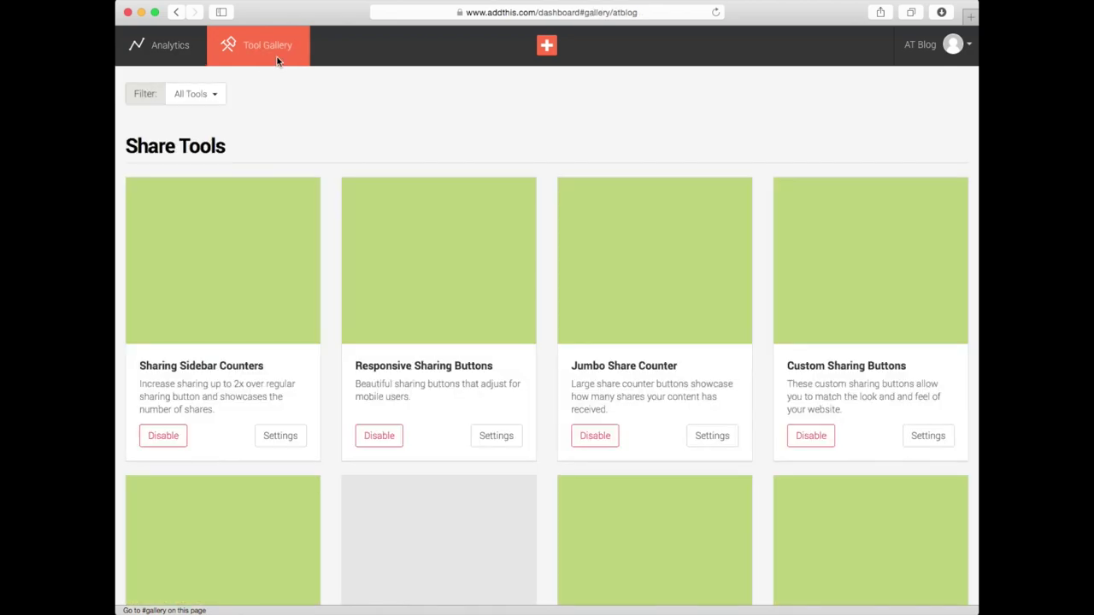
pyautogui.scroll(-5, 415, 370)
pyautogui.scroll(-20, 416, 370)
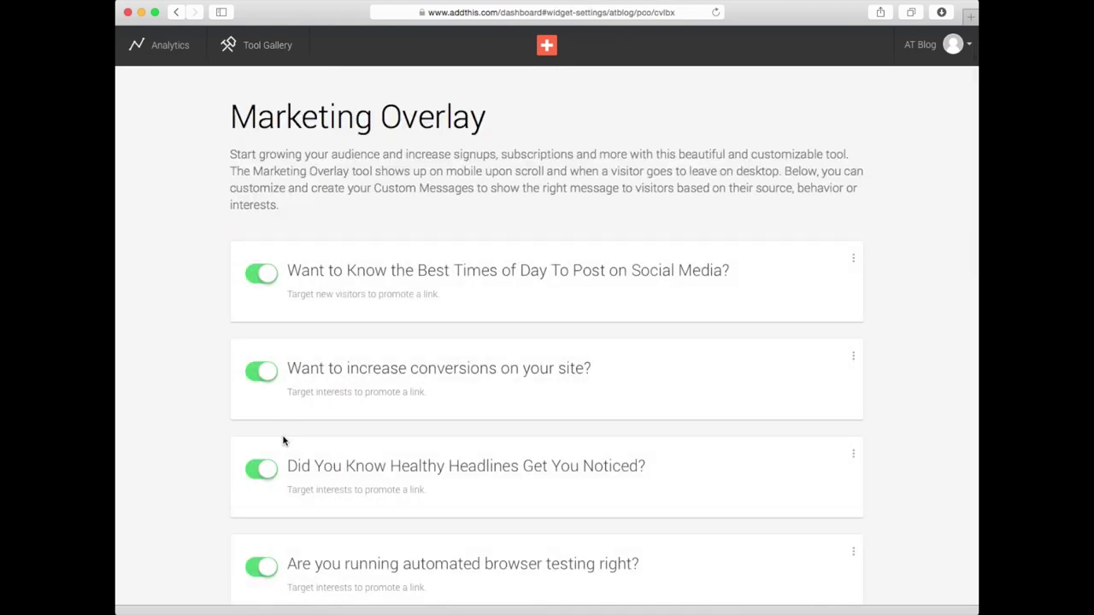
# Step: Look through the Marketing Overlay's custom messages and expand "Want to Know the Best Times of Day To Post on Social Media?"
pyautogui.scroll(-1, 325, 441)
pyautogui.scroll(-3, 324, 441)
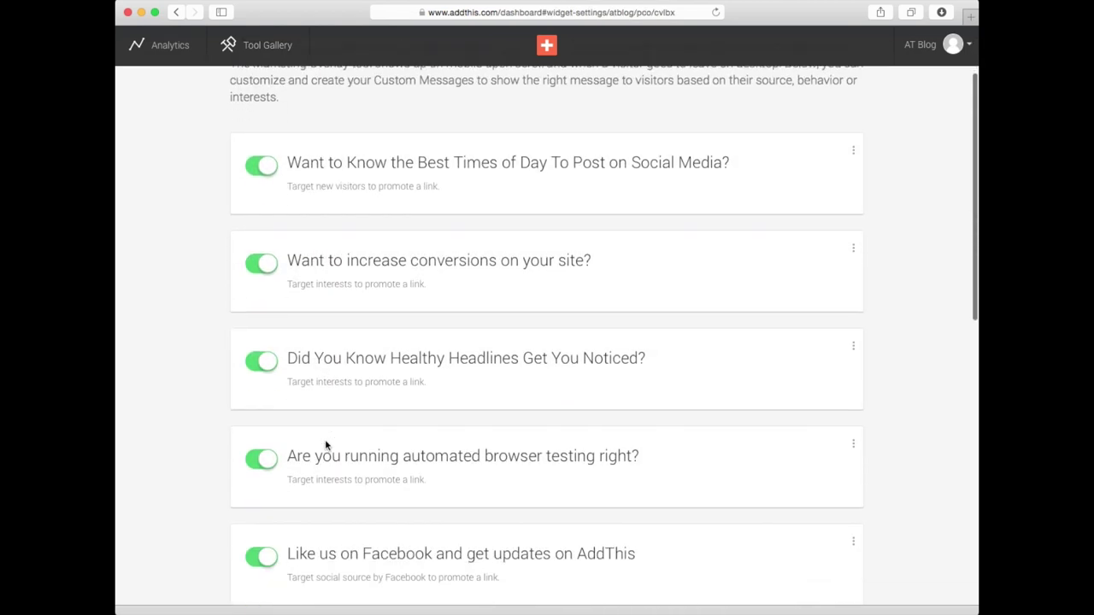
pyautogui.scroll(-8, 374, 532)
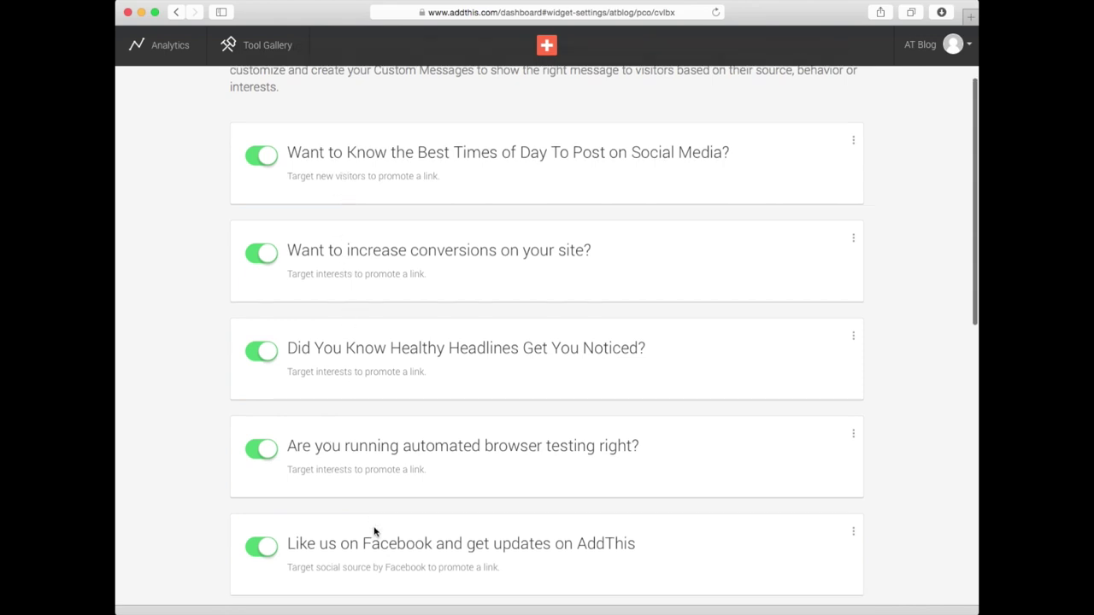
pyautogui.scroll(-9, 374, 531)
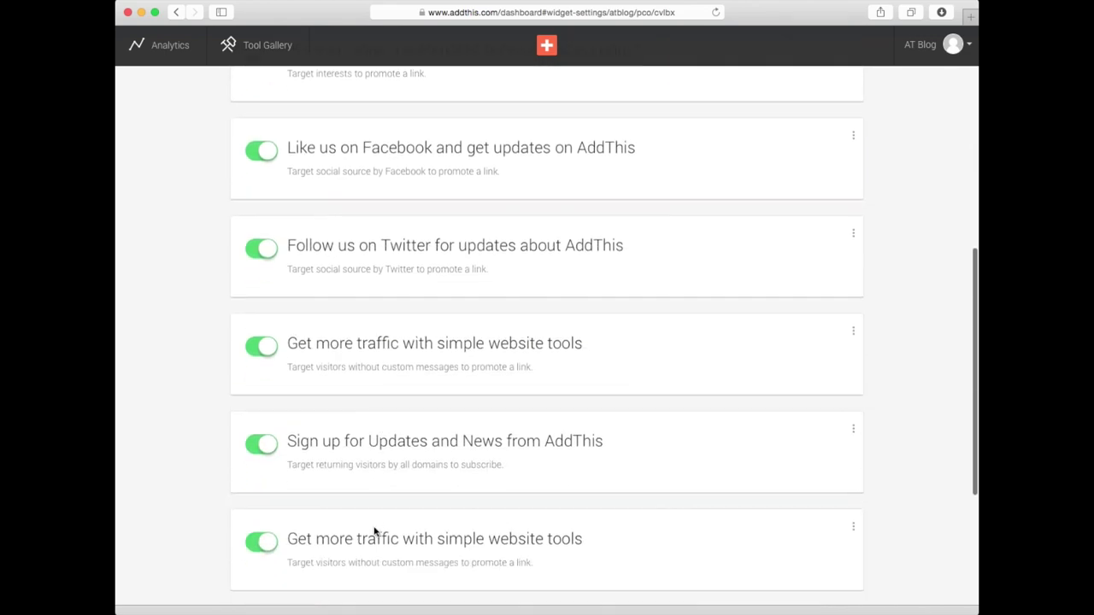
pyautogui.scroll(7, 374, 532)
pyautogui.scroll(12, 374, 531)
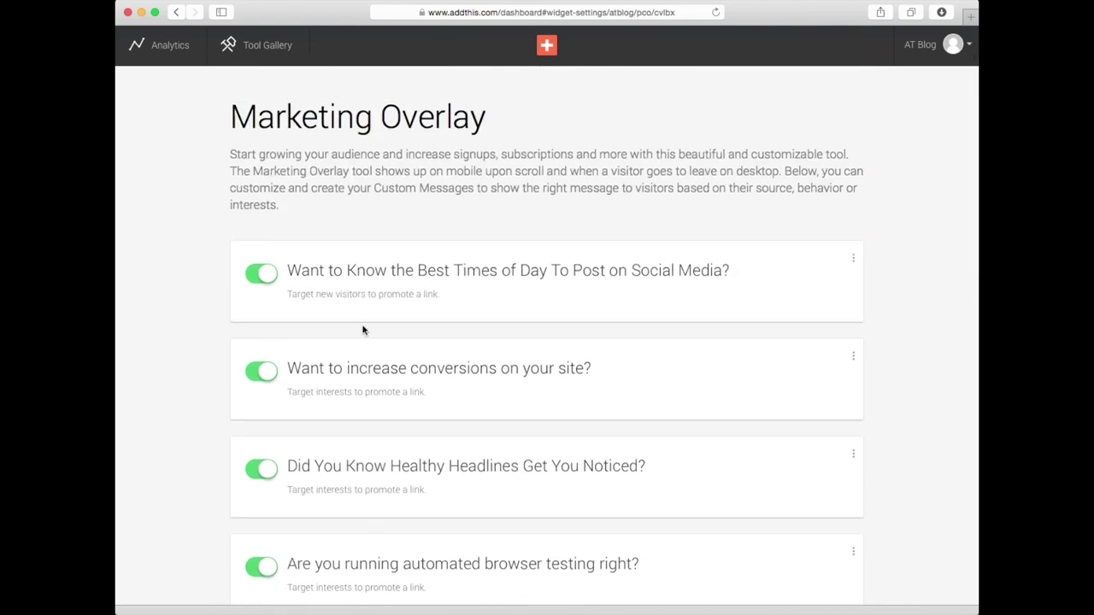
pyautogui.click(357, 271)
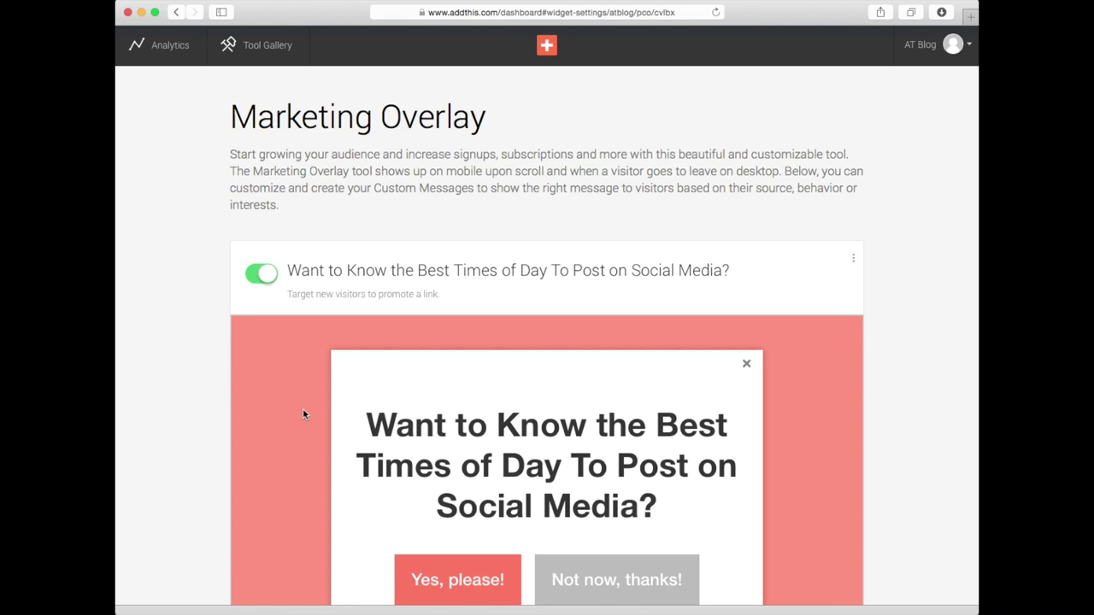
# Step: Set the message's audience to Interests and select Travel, Sports and Entertainment
pyautogui.scroll(-5, 302, 413)
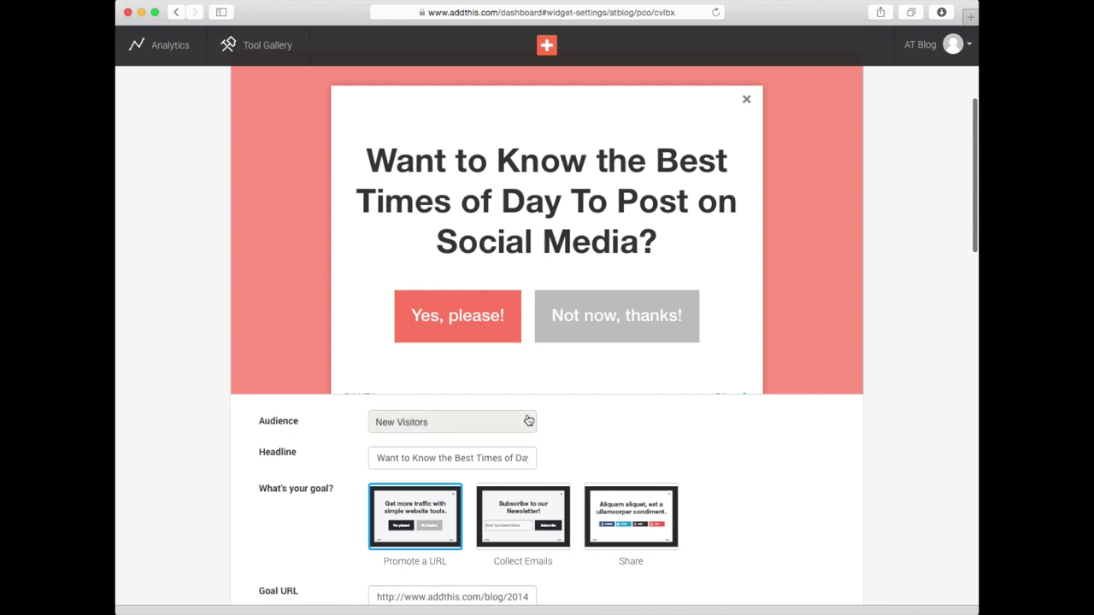
pyautogui.click(526, 421)
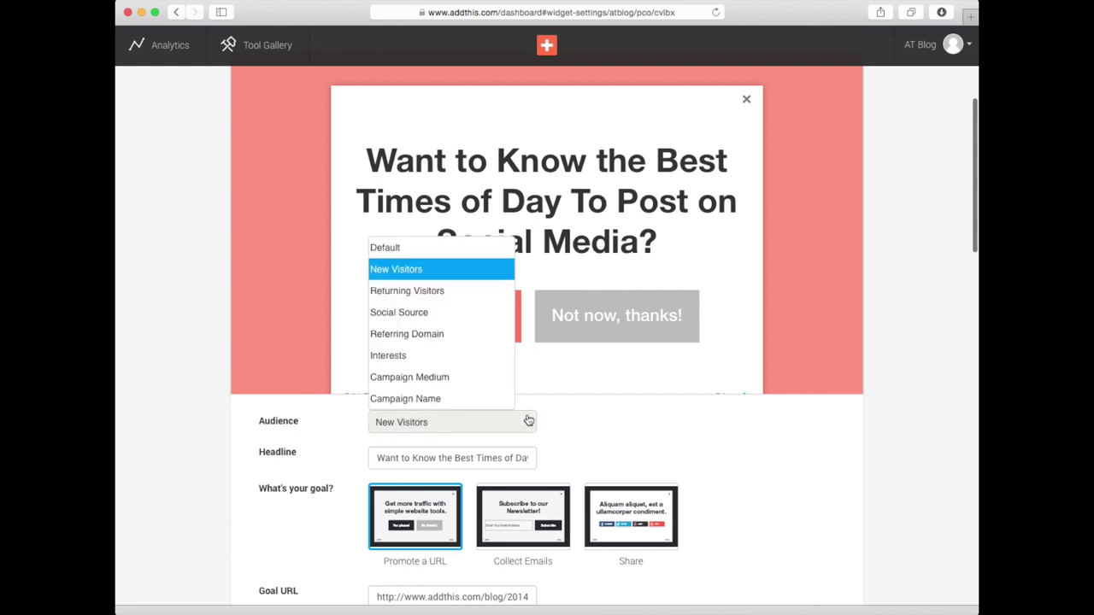
pyautogui.click(456, 354)
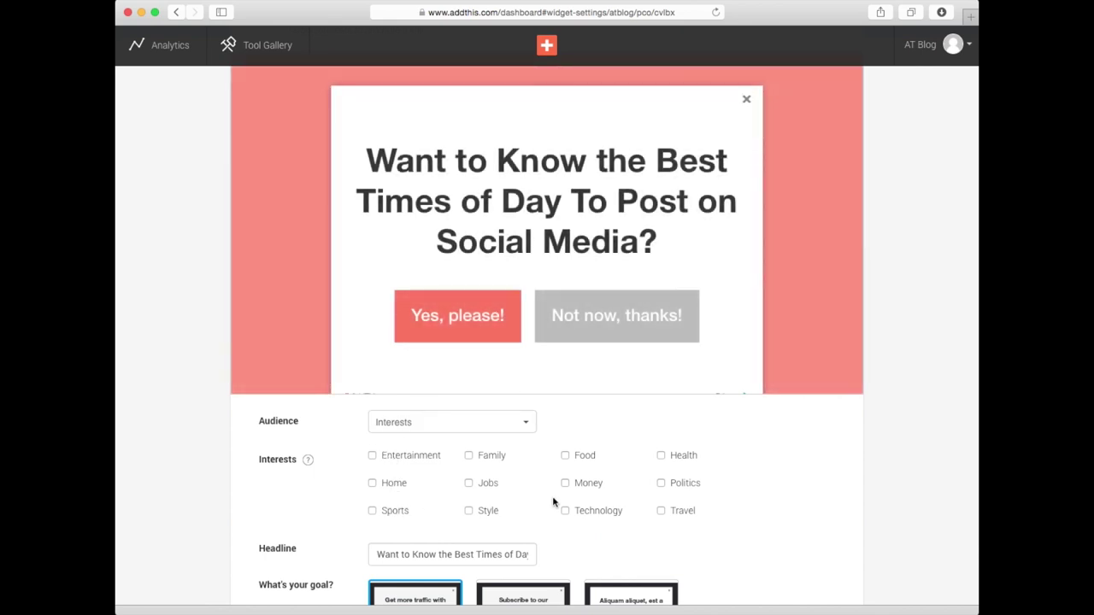
pyautogui.click(662, 511)
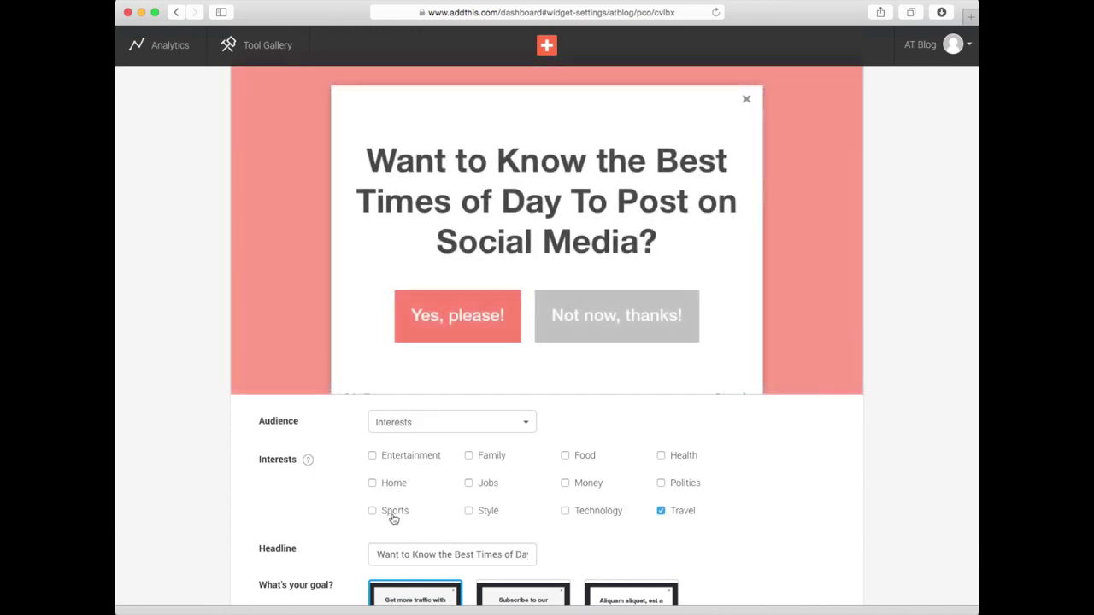
pyautogui.click(393, 517)
pyautogui.click(403, 462)
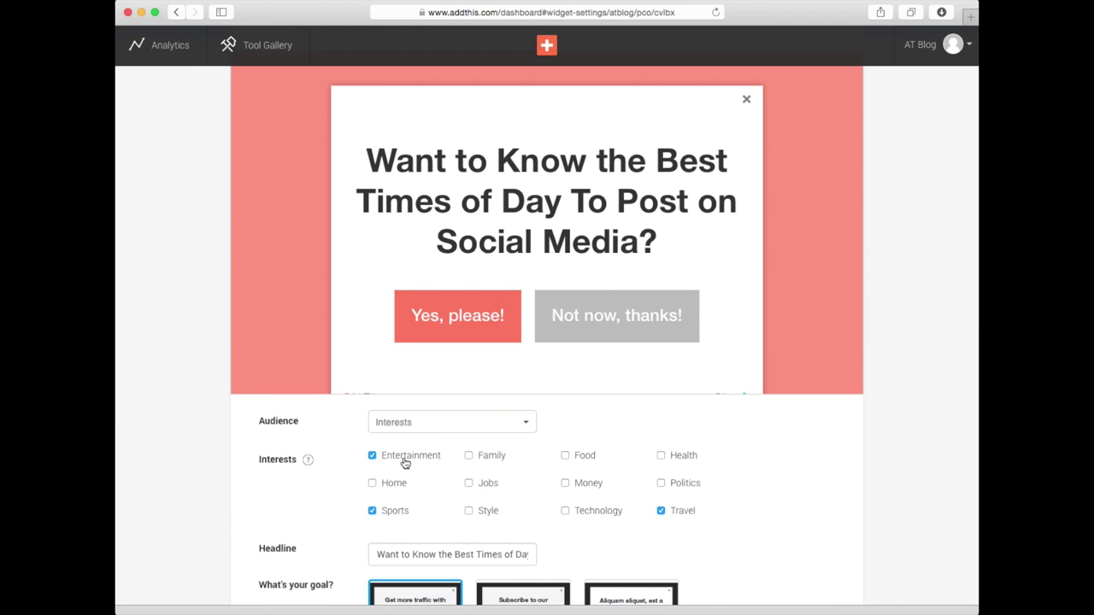
# Step: Try Collect Emails as the message's goal and examine the email provider choices and MailChimp setup instructions
pyautogui.scroll(-5, 405, 462)
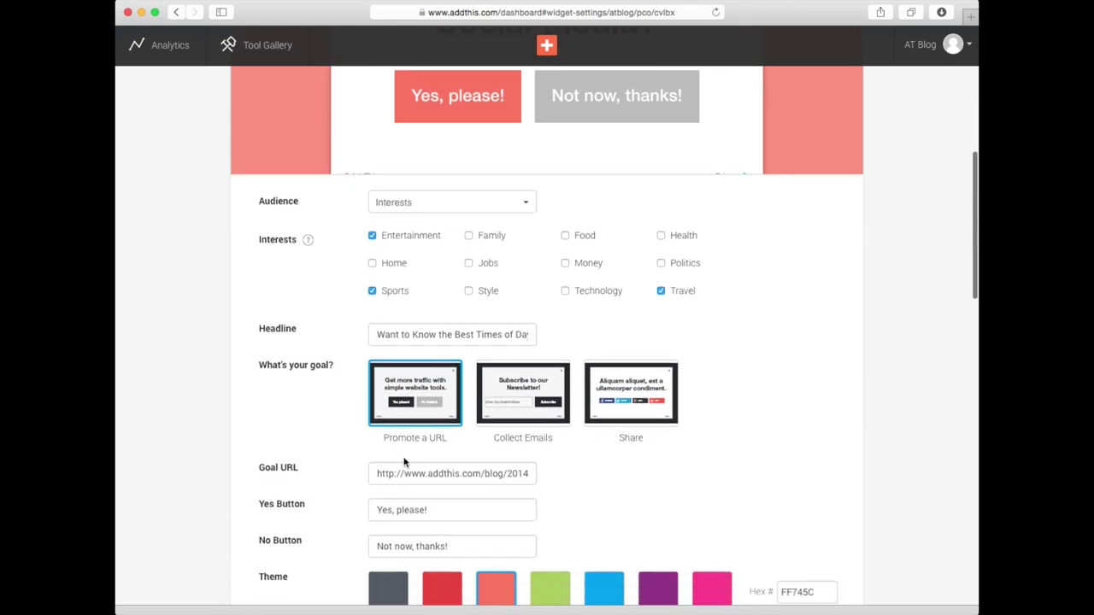
pyautogui.scroll(-2, 405, 462)
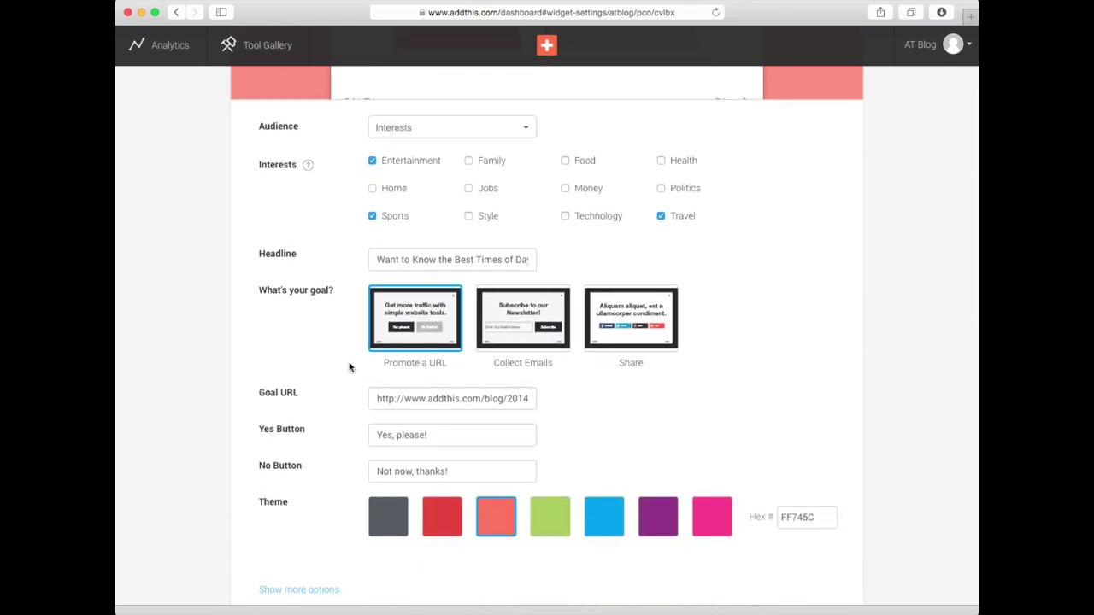
pyautogui.click(423, 261)
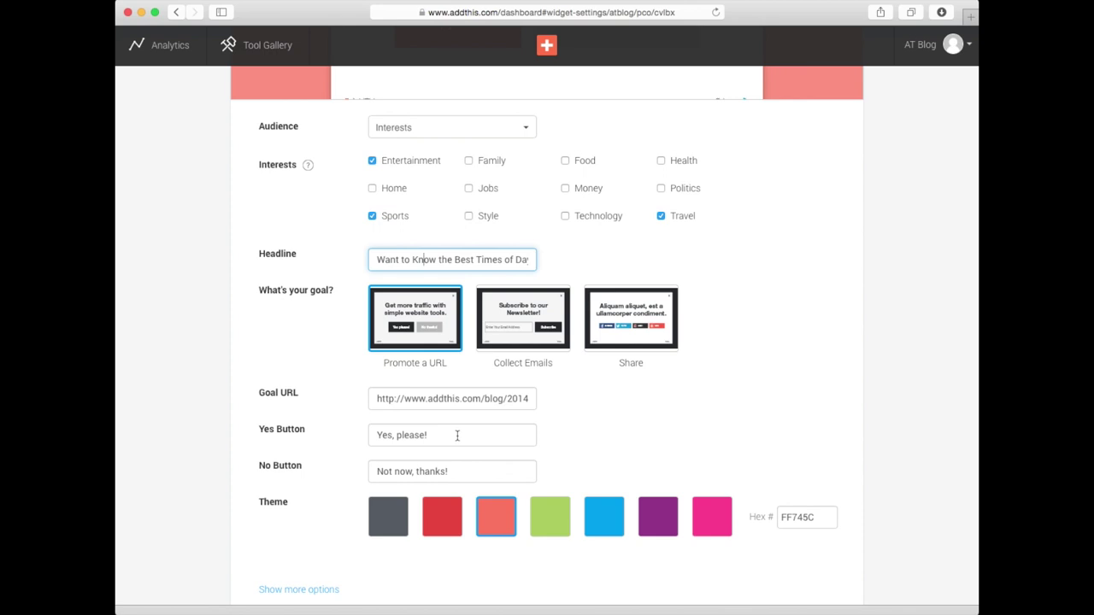
pyautogui.click(524, 320)
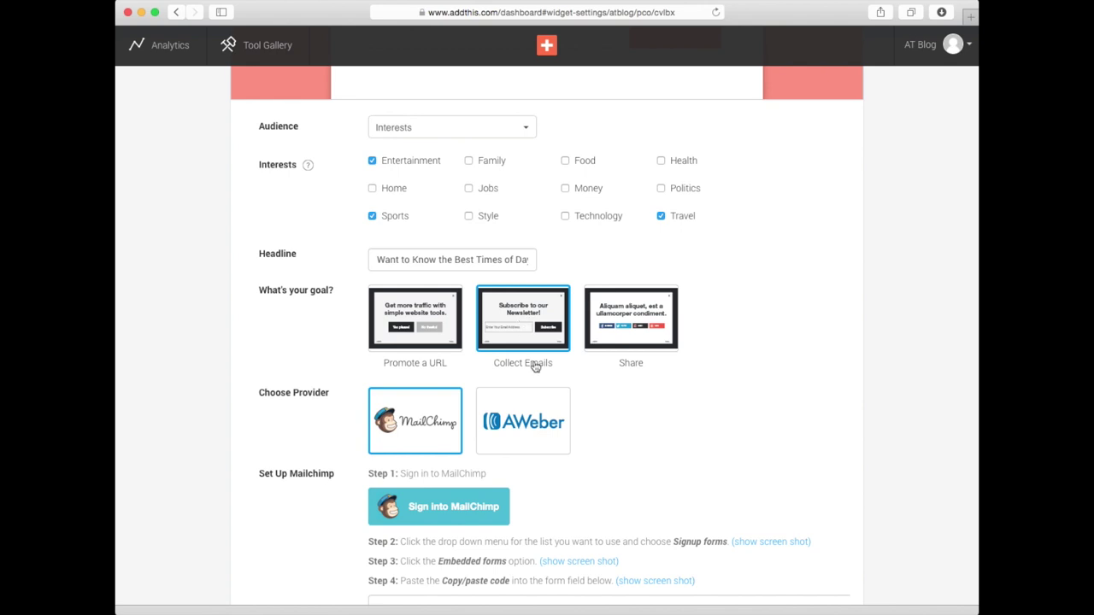
pyautogui.scroll(-3, 573, 461)
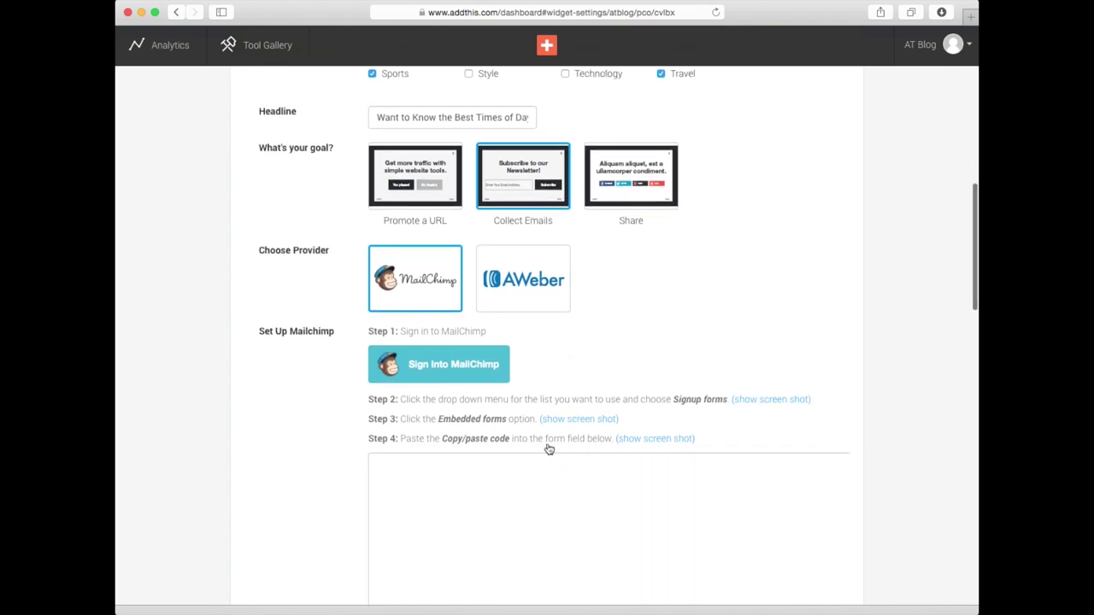
pyautogui.scroll(3, 547, 449)
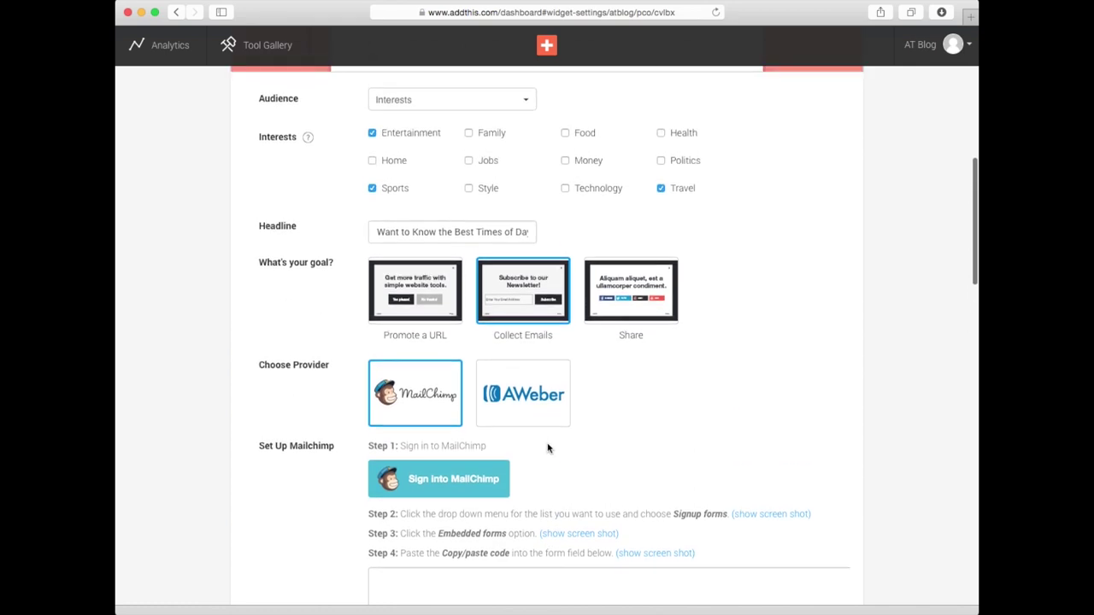
# Step: Set the message's goal to Share and save the updated custom message
pyautogui.click(640, 295)
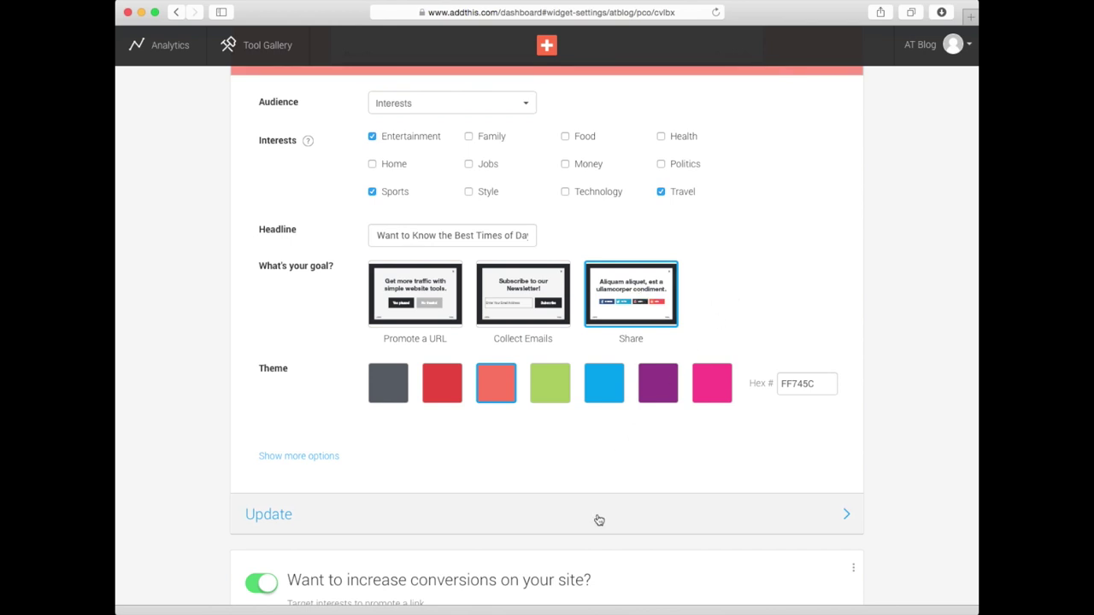
pyautogui.click(378, 516)
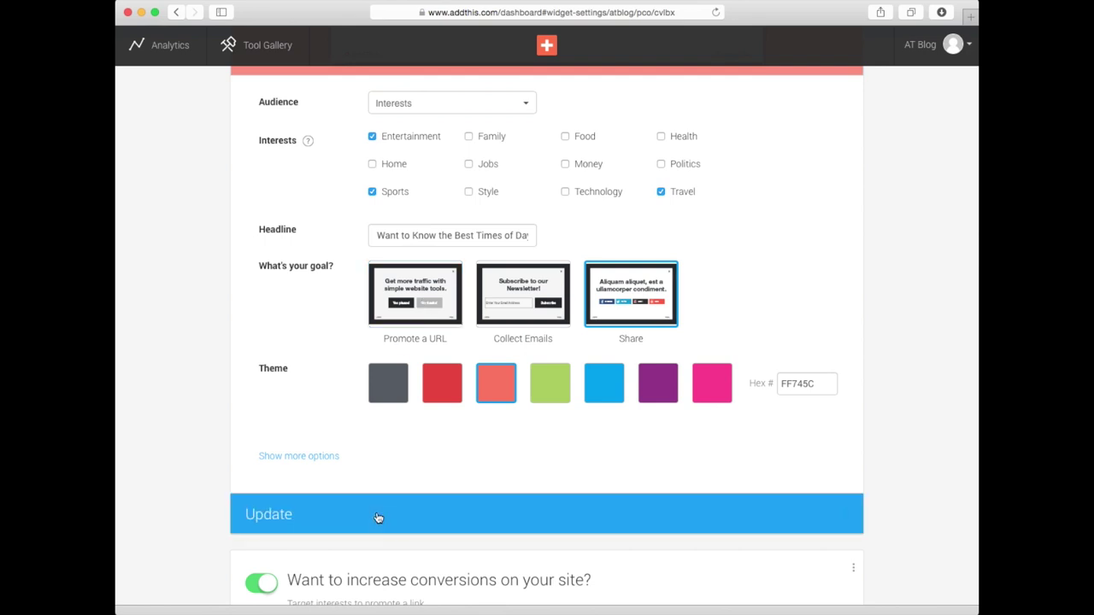
pyautogui.scroll(3, 298, 364)
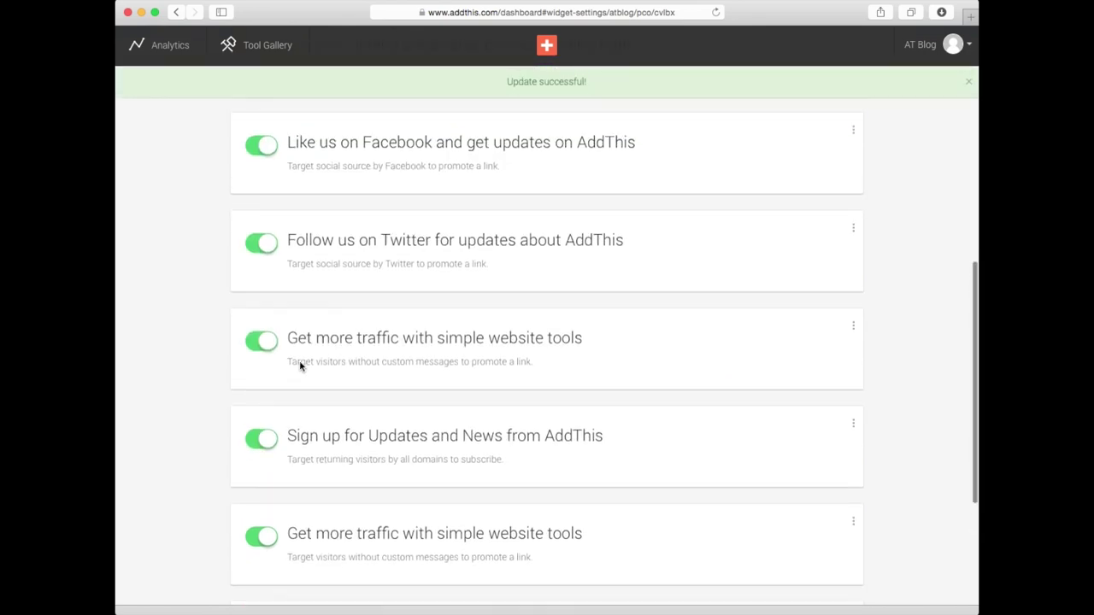
pyautogui.scroll(-5, 300, 366)
pyautogui.scroll(-4, 300, 366)
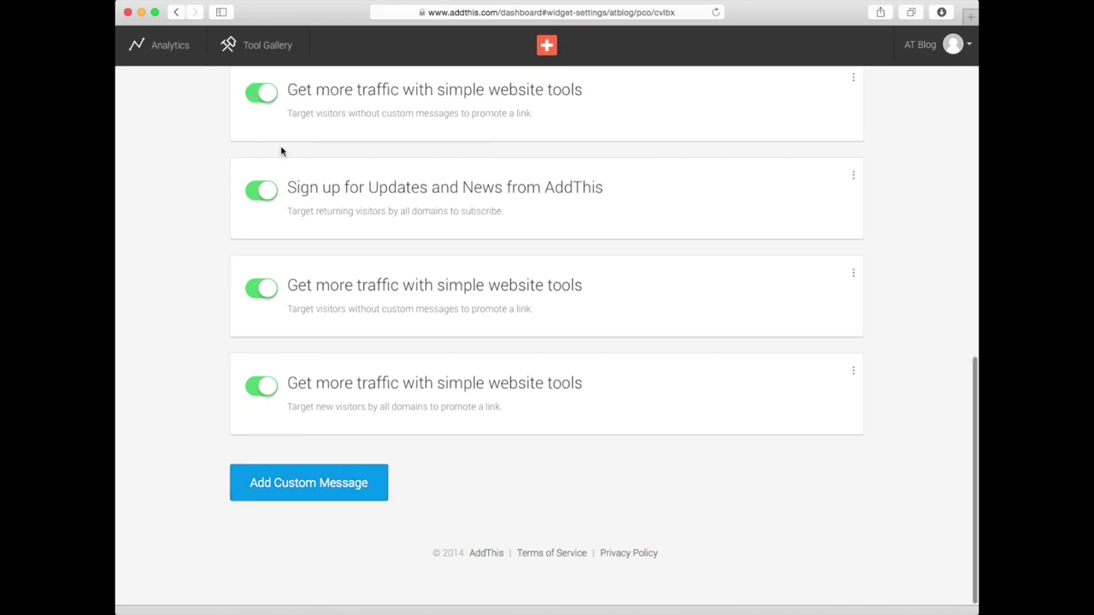
# Step: Return to the Tool Gallery and open the setup for the Welcome Bar marketing tool
pyautogui.click(268, 56)
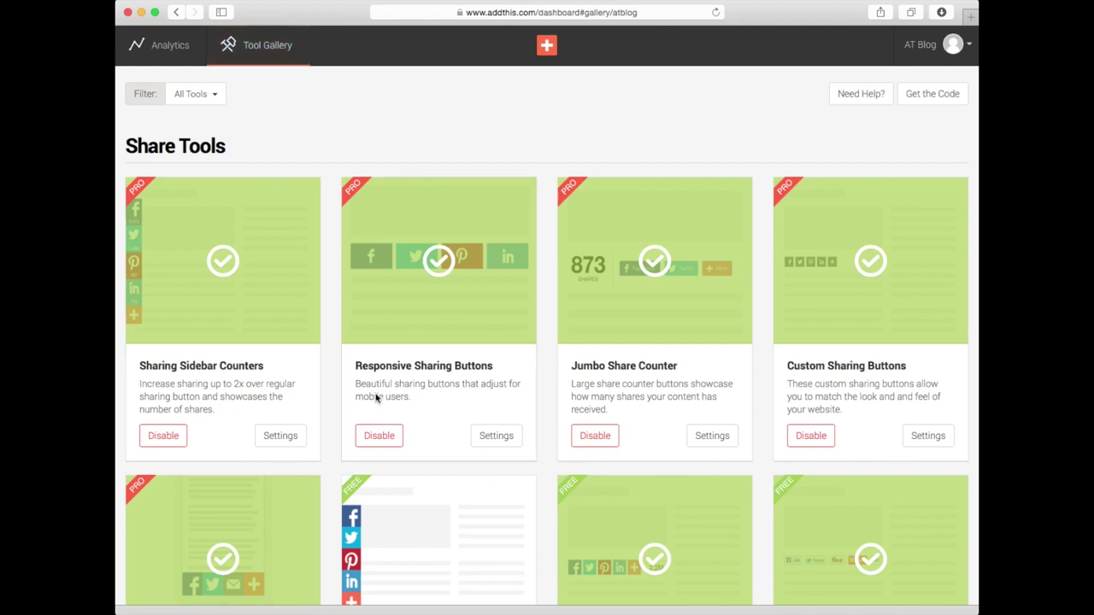
pyautogui.scroll(-10, 371, 385)
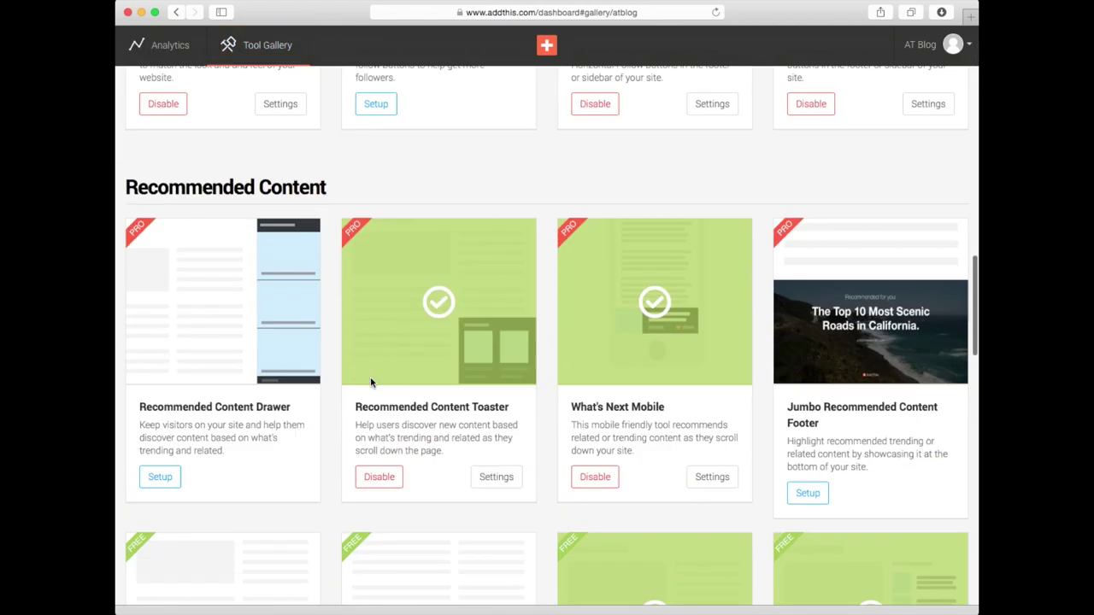
pyautogui.scroll(-10, 371, 382)
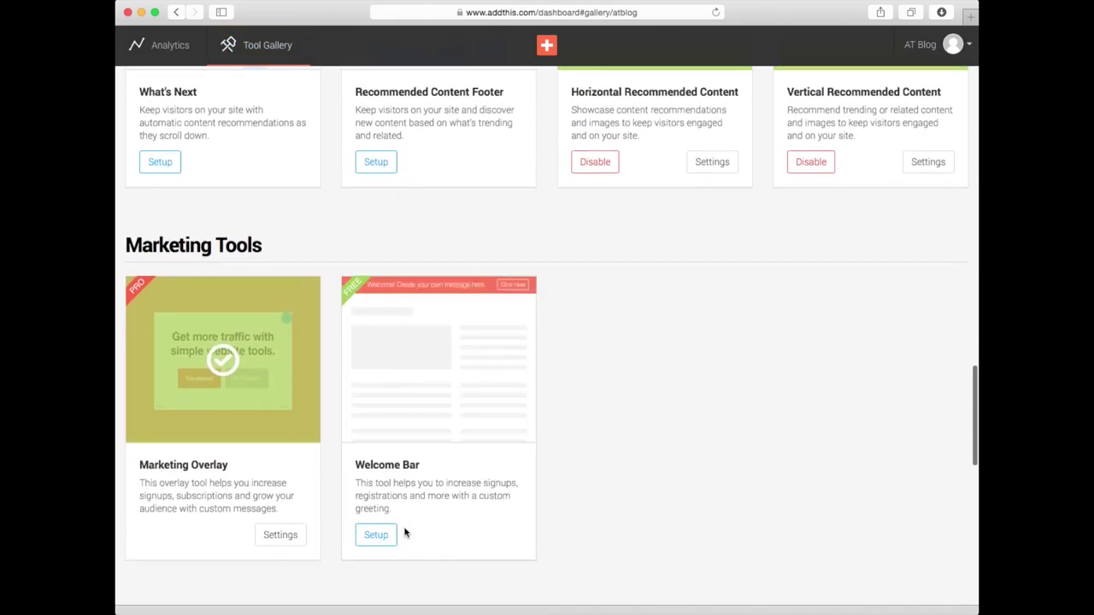
pyautogui.click(390, 537)
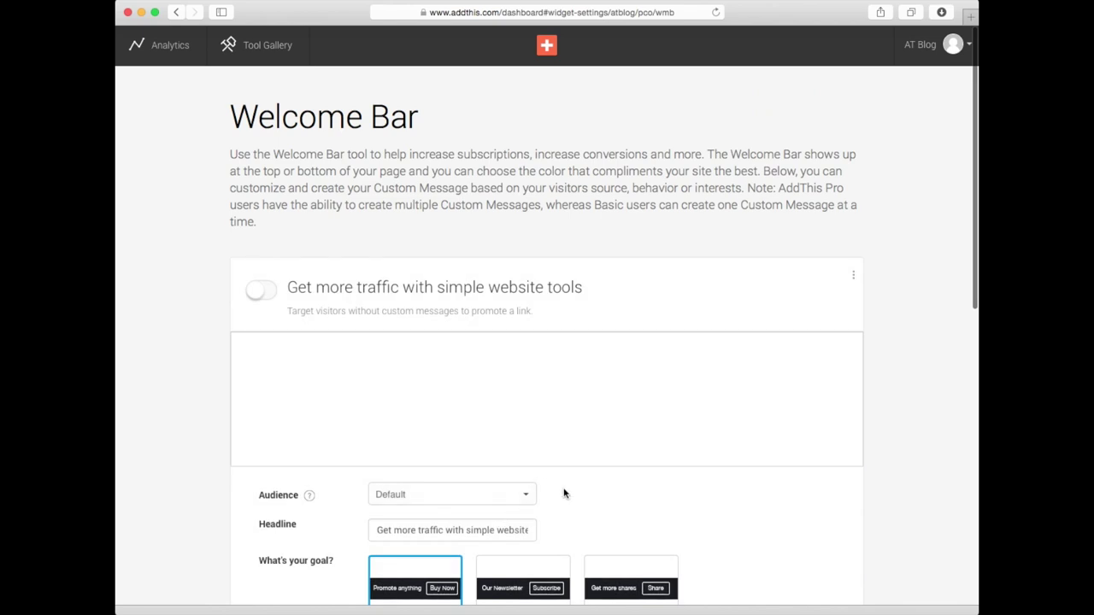
# Step: Examine the Welcome Bar's preview and its audience, headline, goal, theme and position settings
pyautogui.scroll(-3, 564, 493)
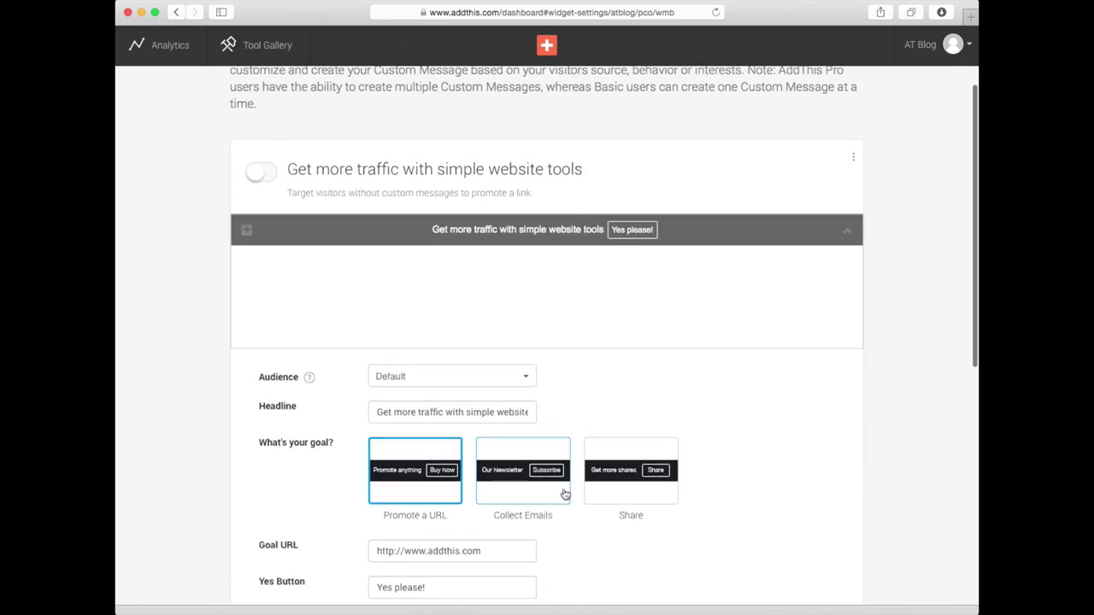
pyautogui.scroll(-1, 564, 494)
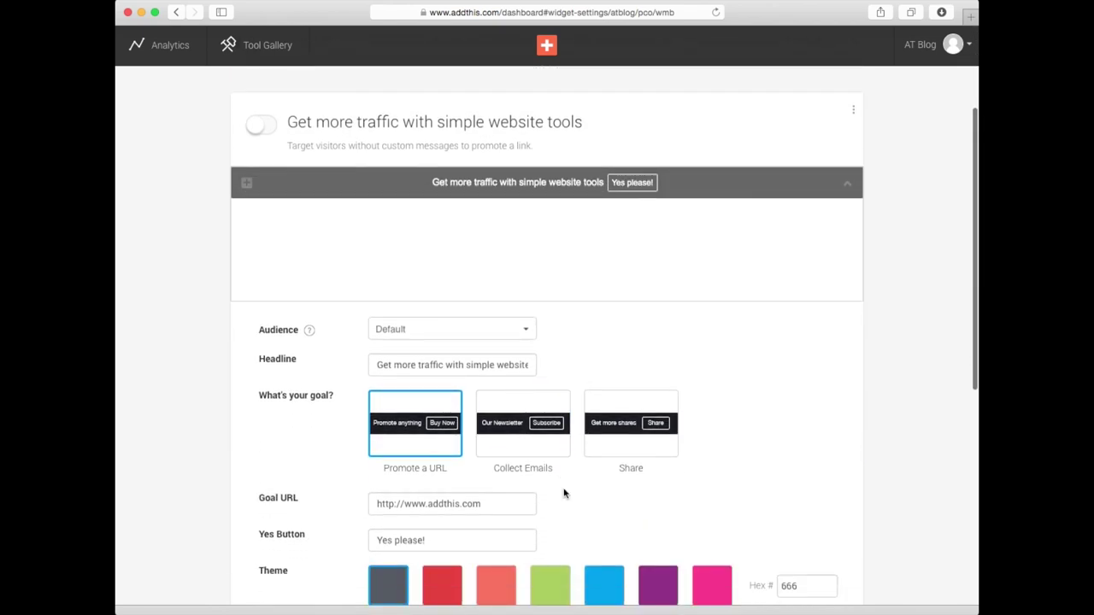
pyautogui.scroll(-3, 564, 494)
pyautogui.scroll(2, 564, 494)
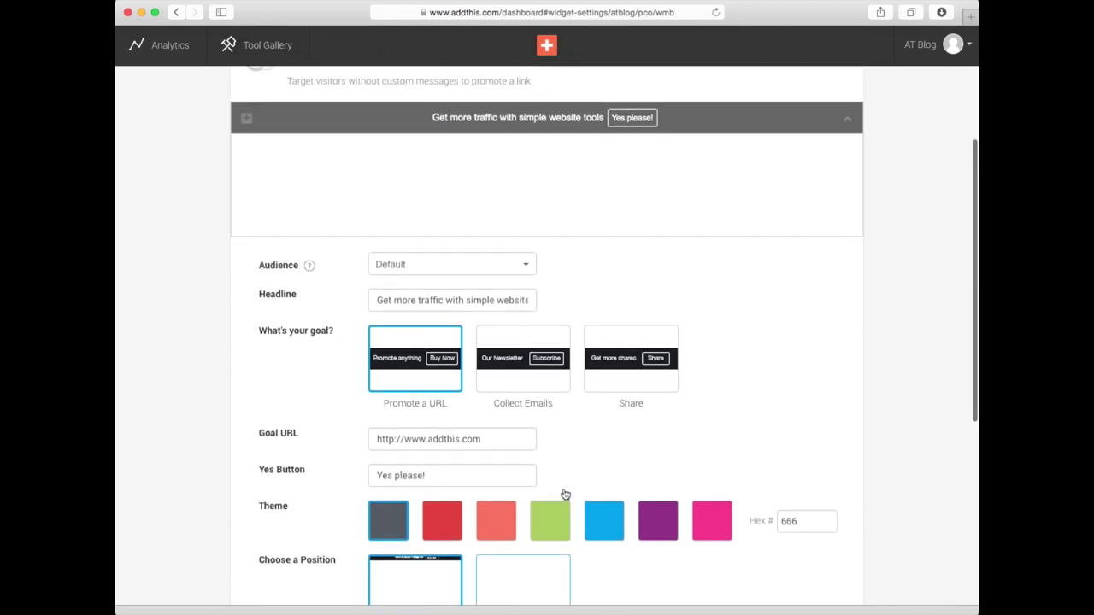
pyautogui.scroll(1, 563, 493)
pyautogui.scroll(-2, 564, 493)
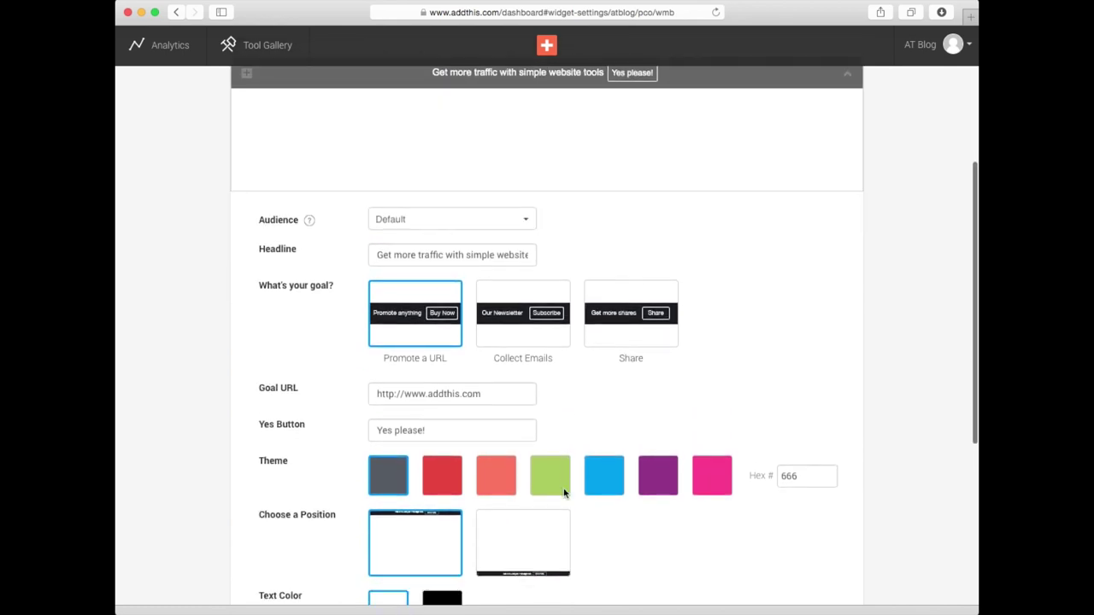